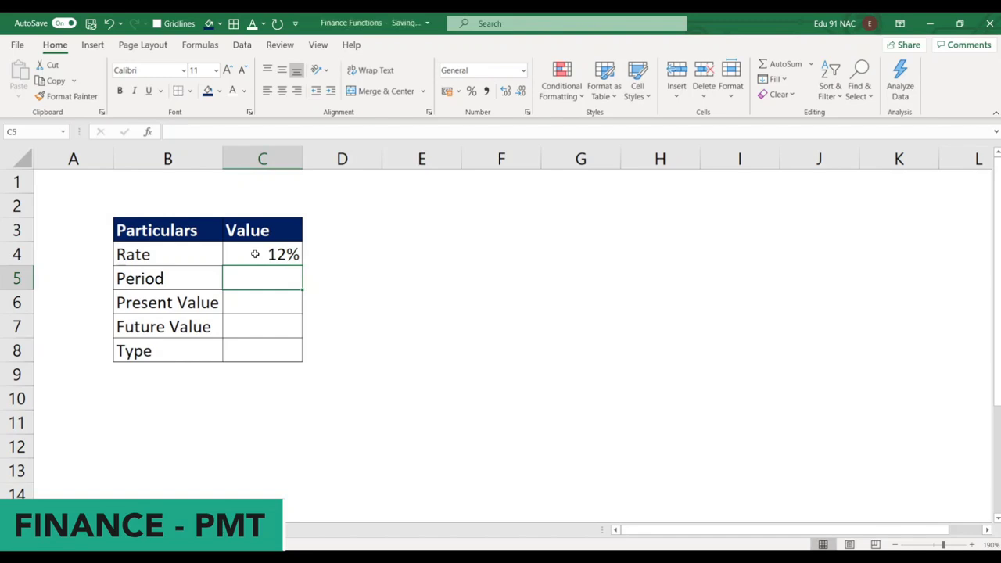
- Fill in the Period in C5 as =12*12 and the Present Value in C6 as 5000000
text(=1)
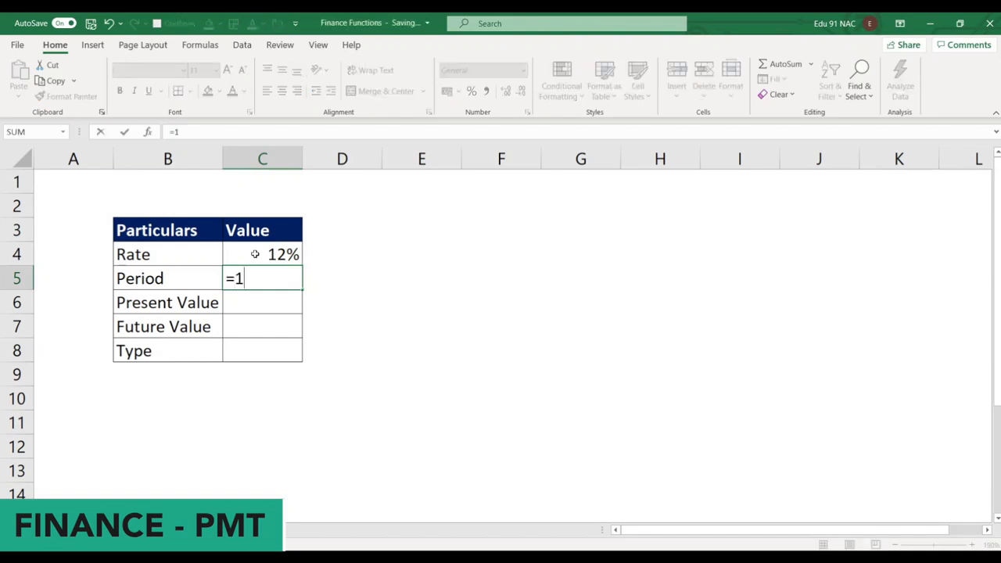
text(2*12)
key(Return)
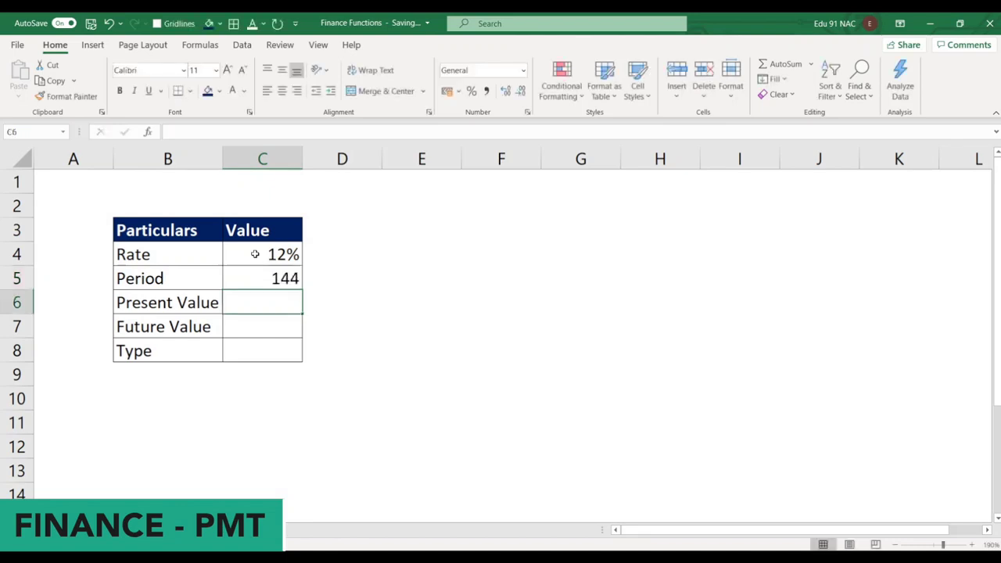
text(50)
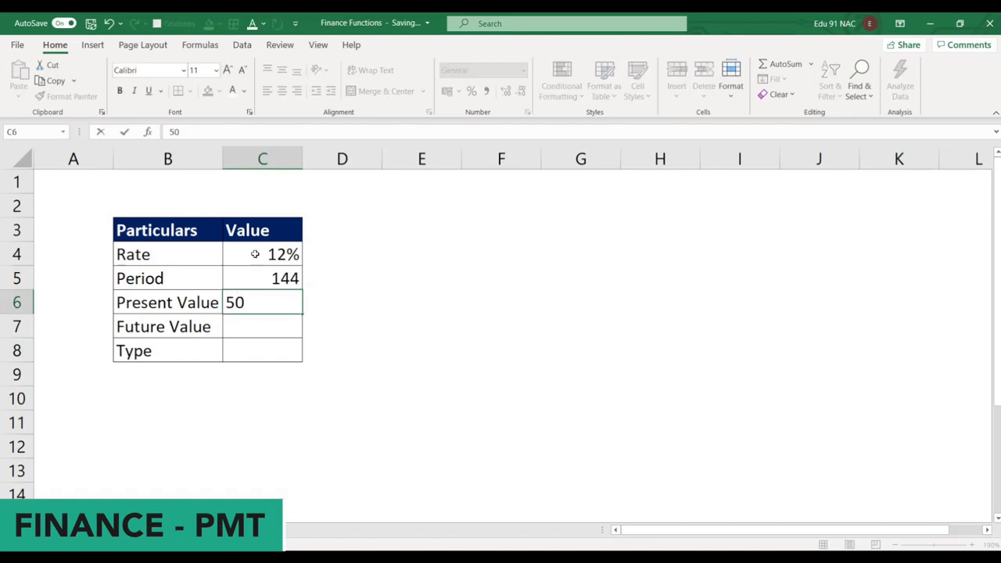
text(00000)
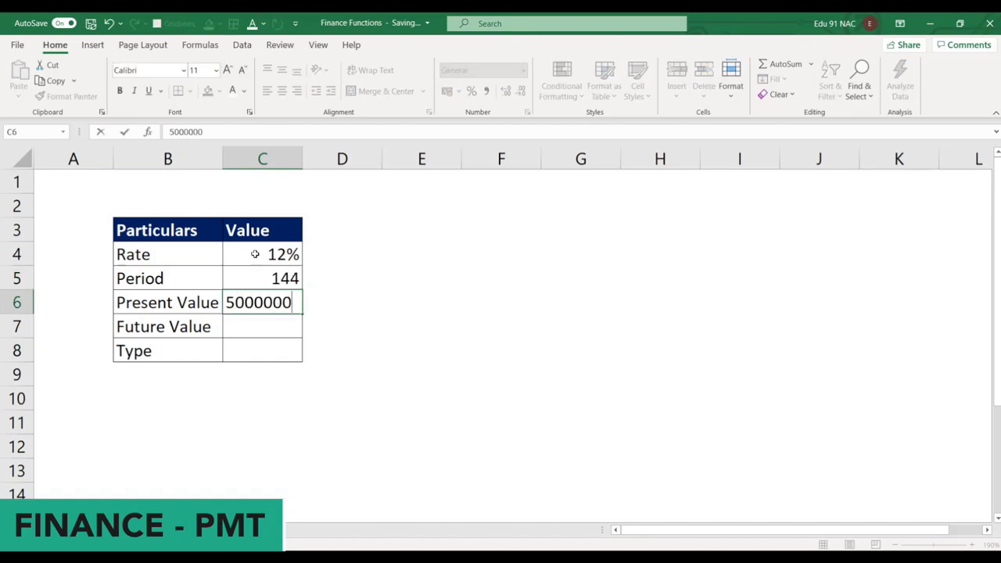
key(Return)
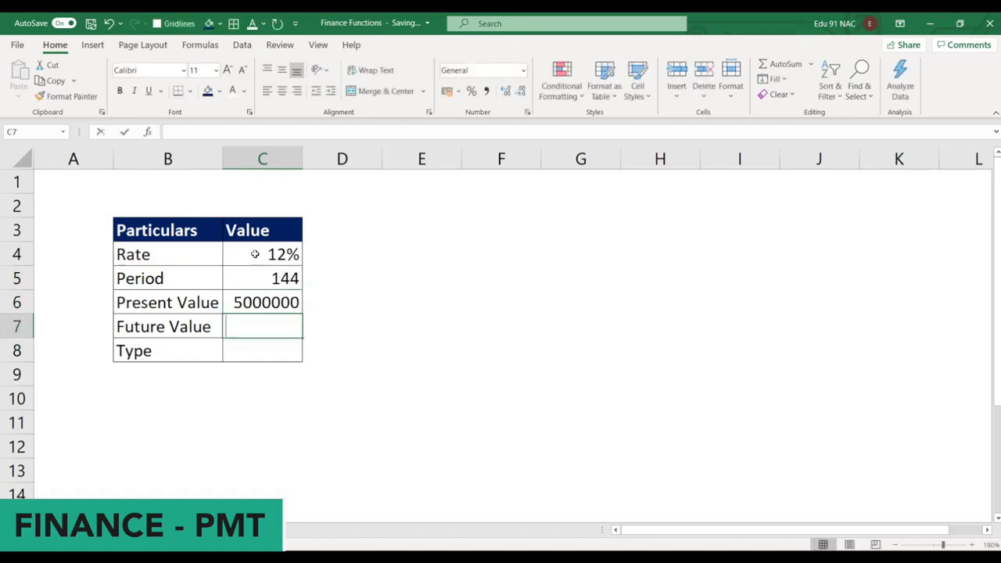
- Enter 0 for both the Future Value in C7 and the Type in C8
text(0)
key(Return)
text(0)
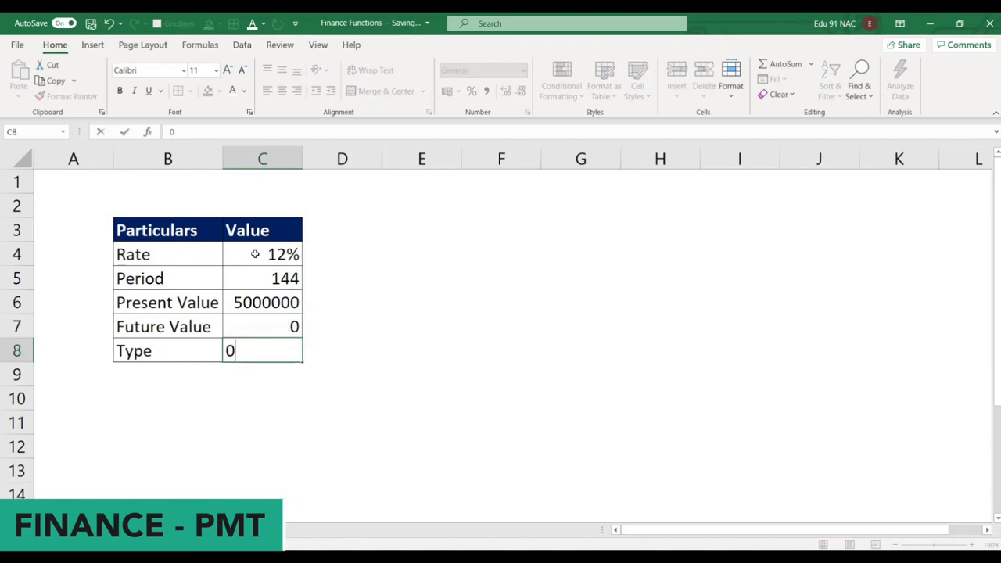
key(Return)
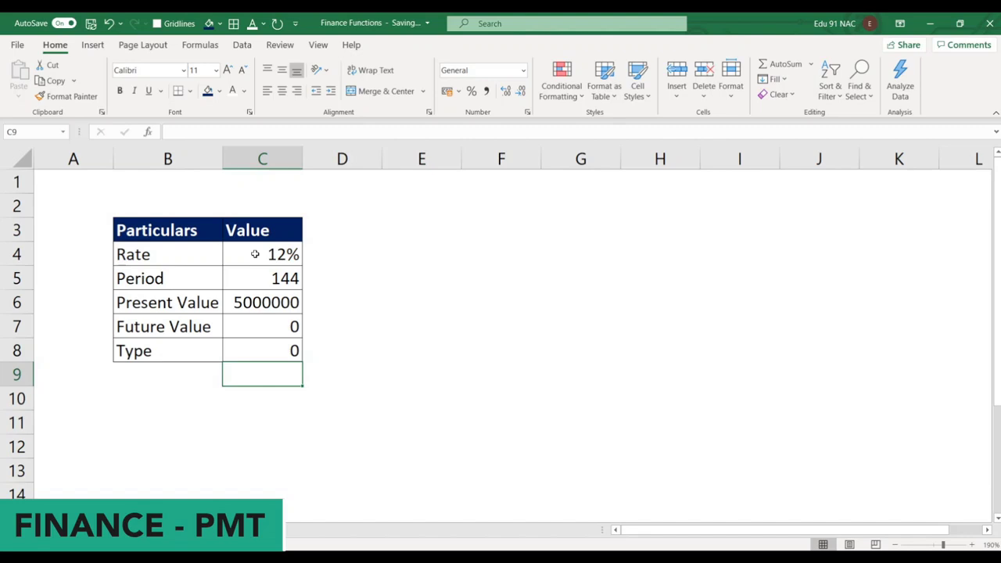
click(266, 348)
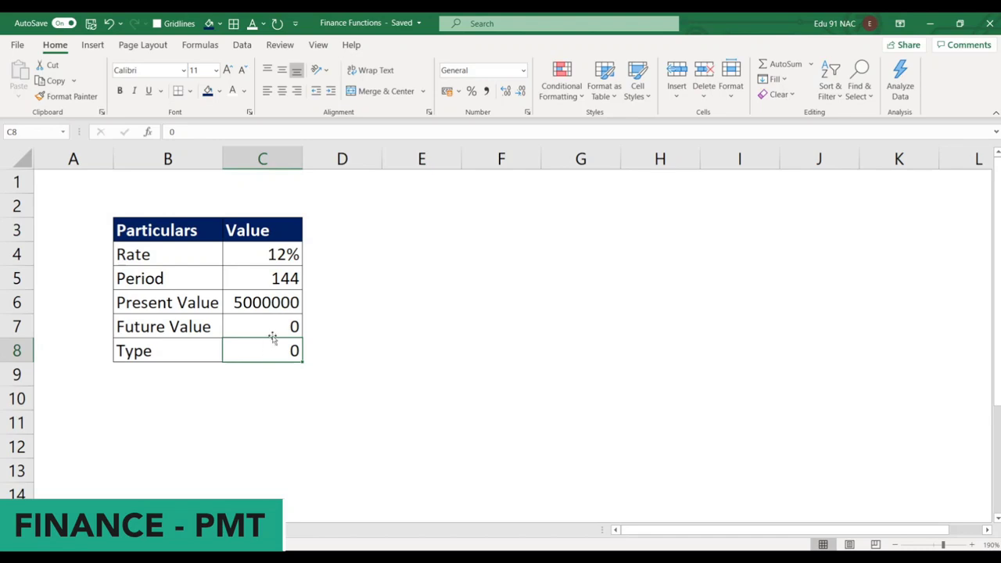
click(275, 324)
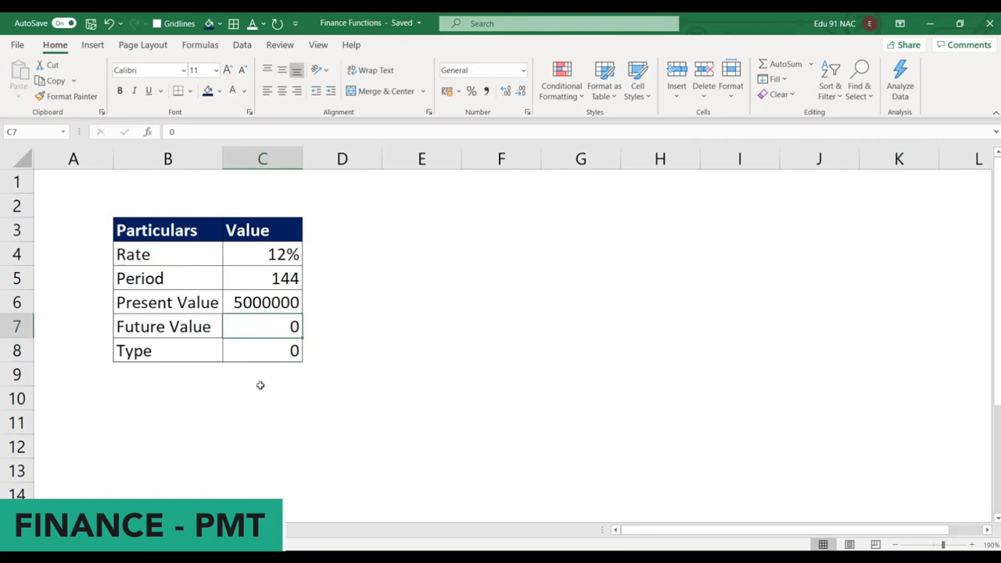
- Calculate the loan payment in C10 with =PMT(C4/12,C5,C6), leaving out the optional arguments
click(153, 410)
click(242, 400)
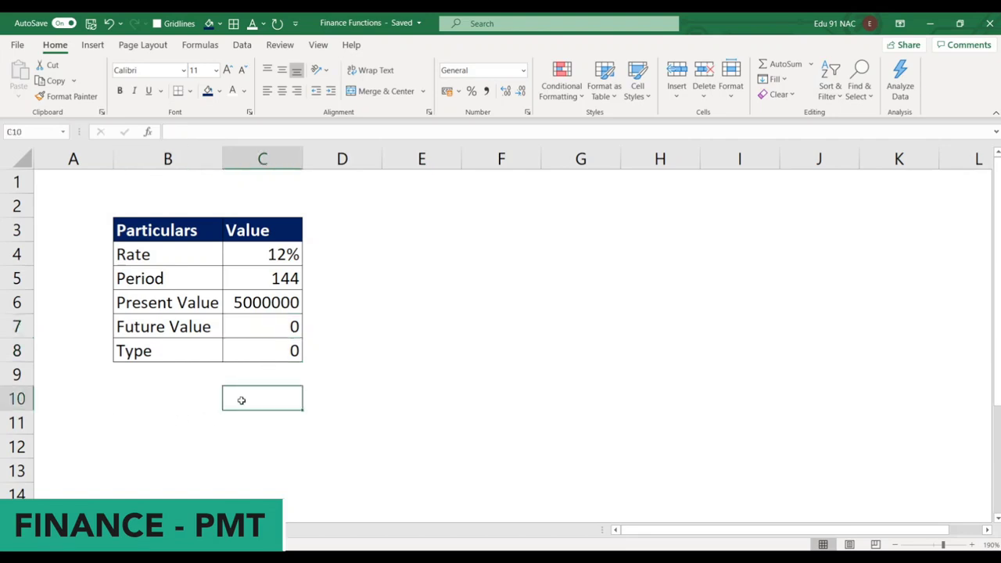
text(=)
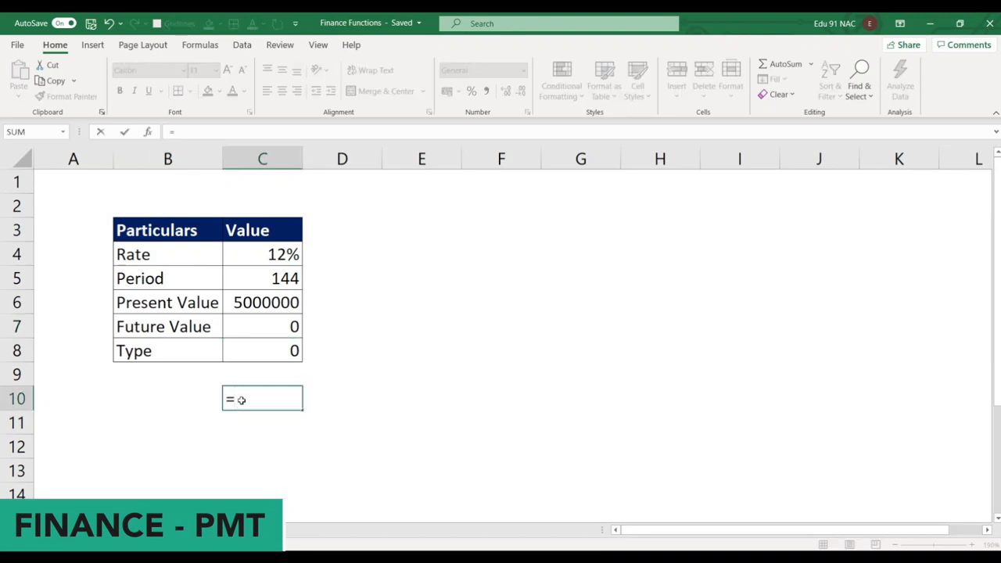
text(pmt)
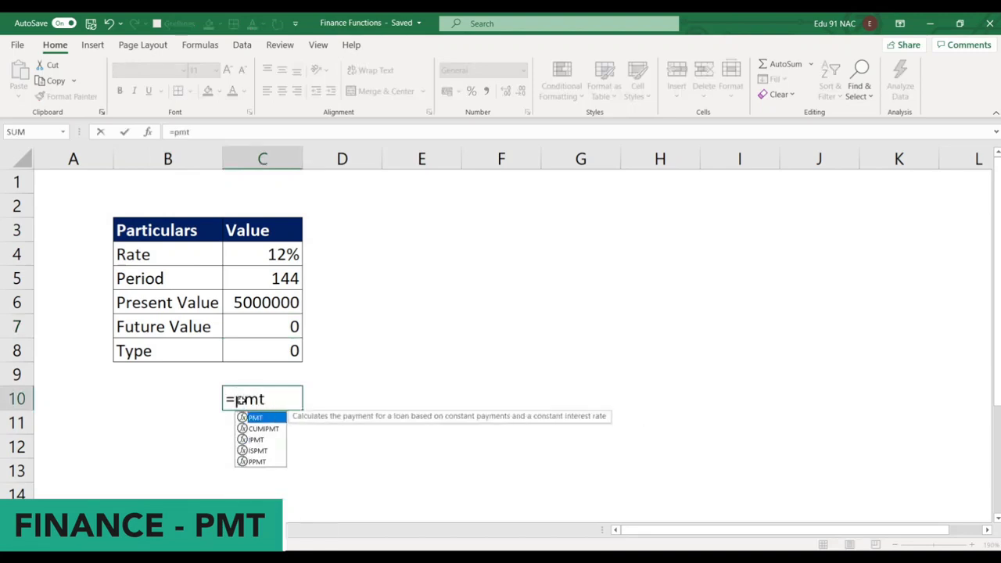
key(Tab)
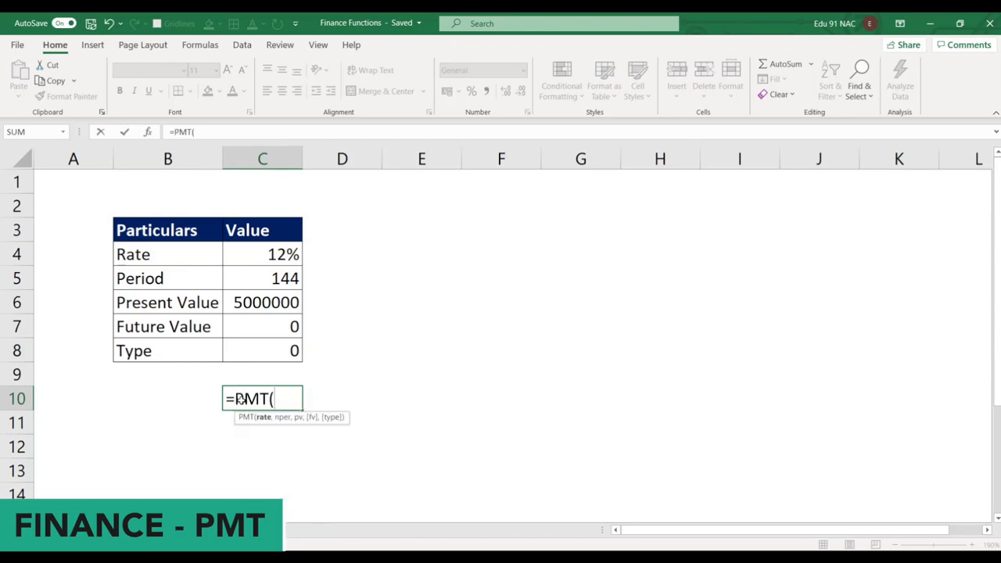
click(279, 254)
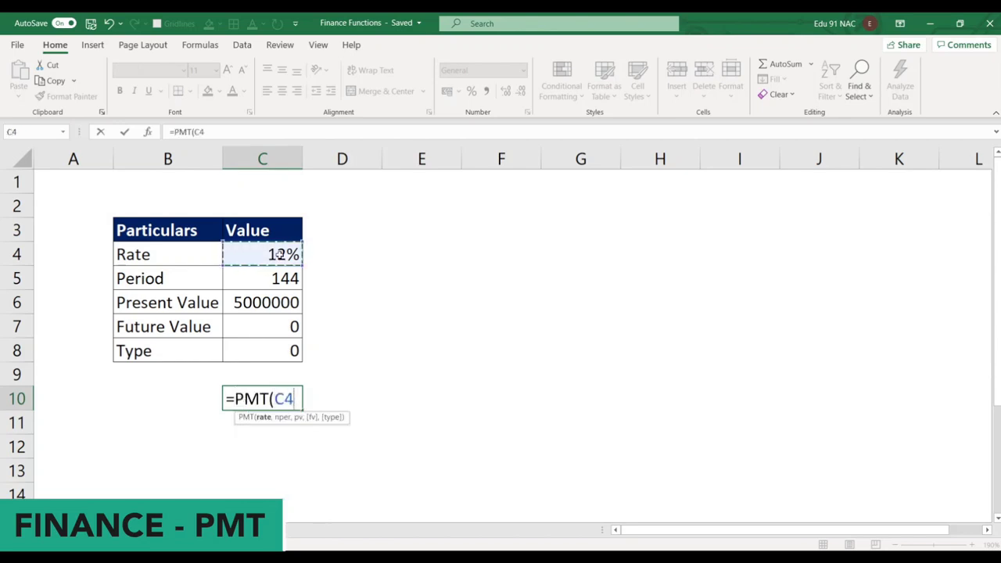
text(/12)
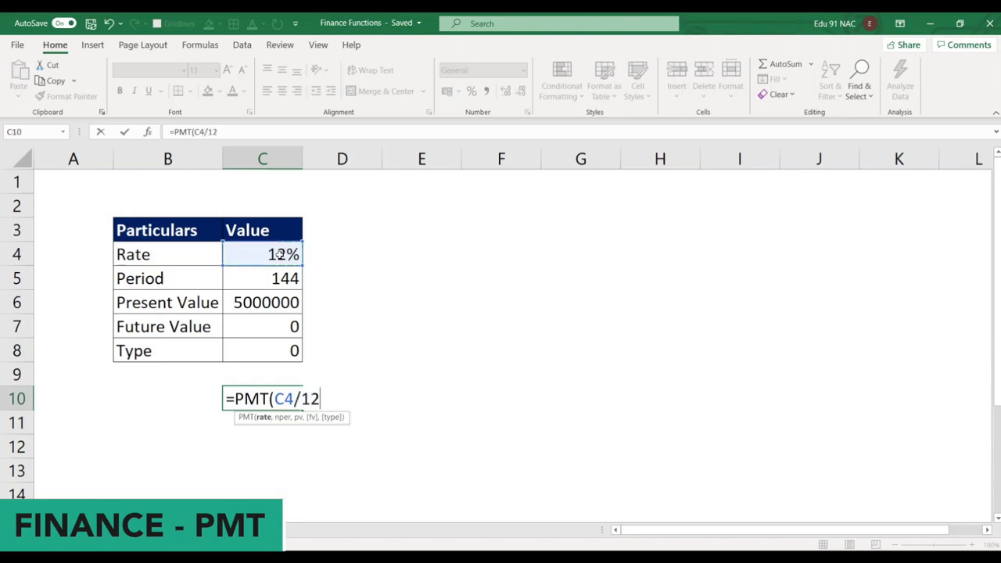
text(,)
click(278, 279)
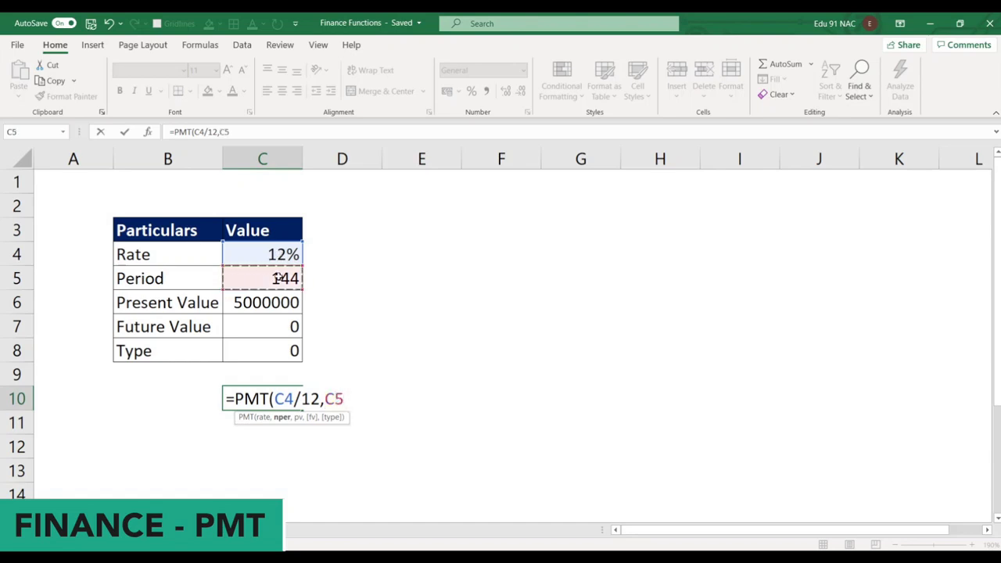
text(,)
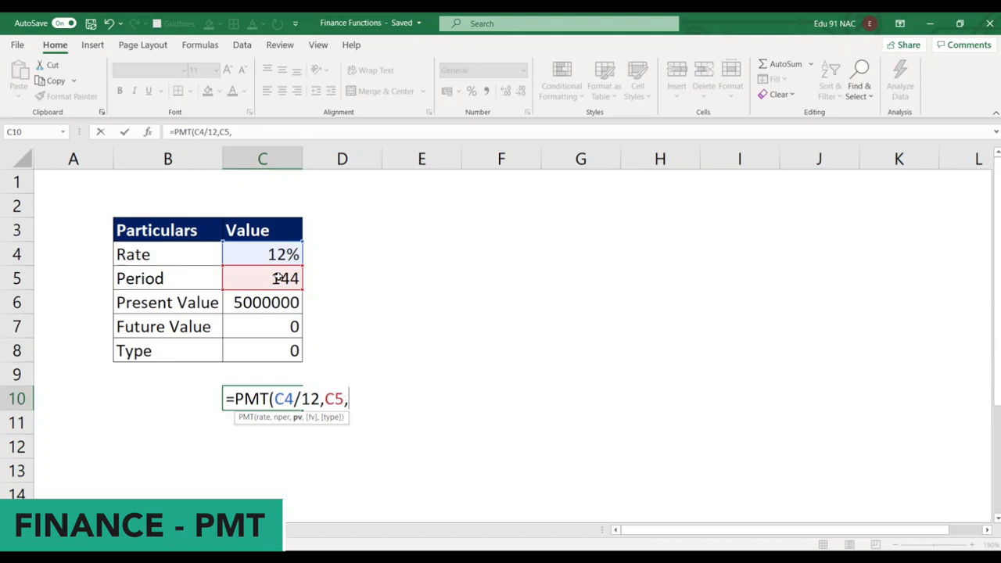
click(276, 304)
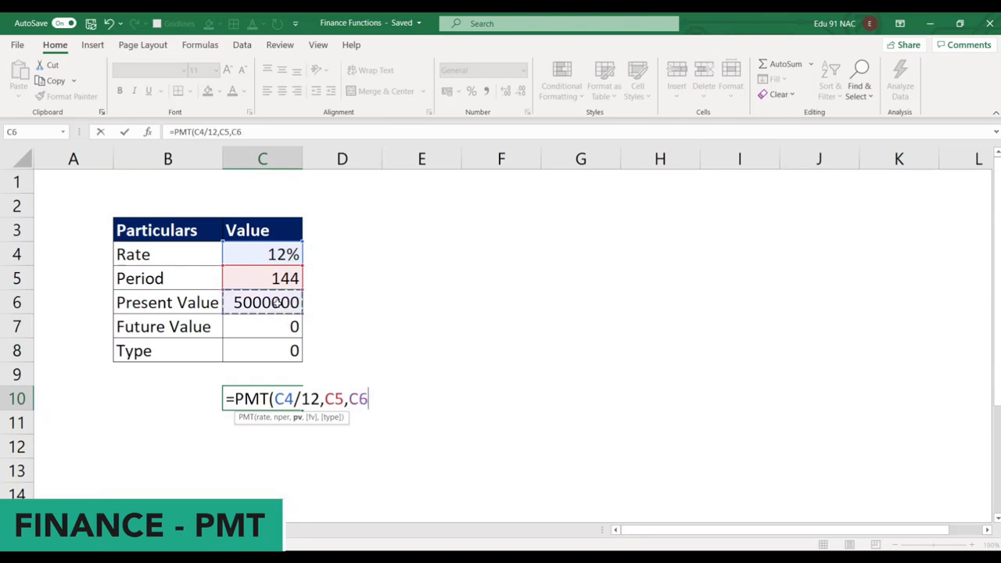
text())
key(Return)
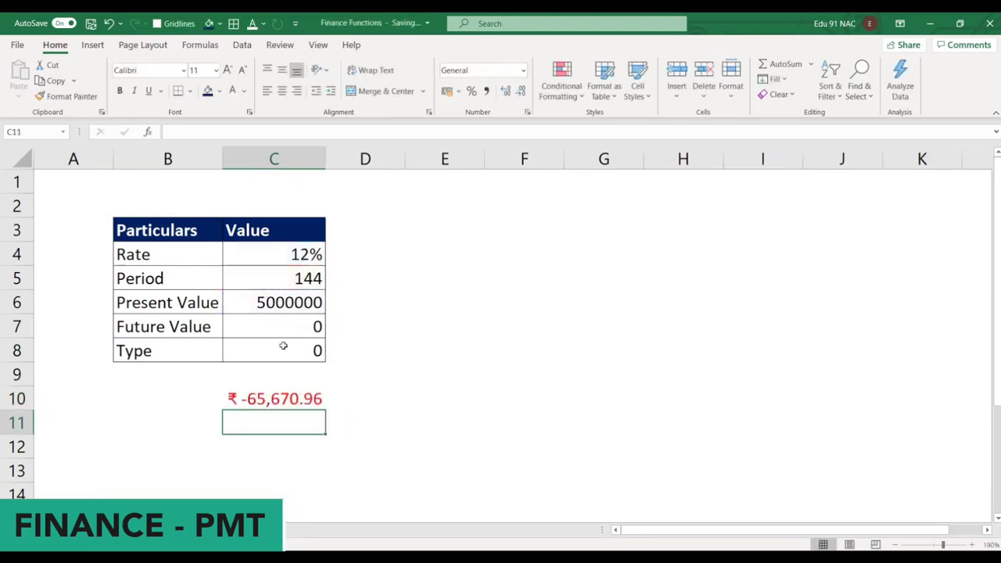
- Select C10 and examine its PMT formula against the Future Value and Type cells
click(288, 405)
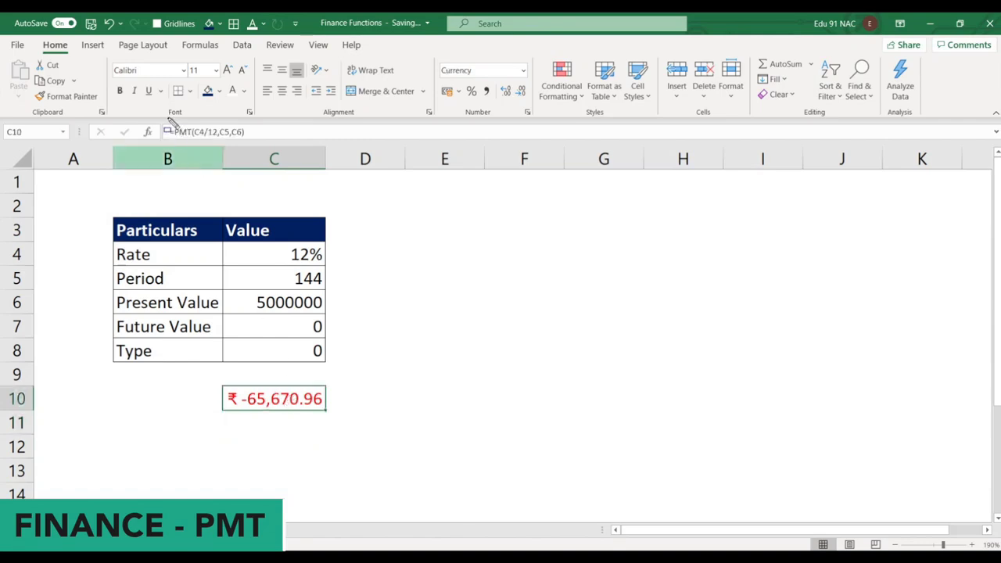
drag(192, 135, 258, 158)
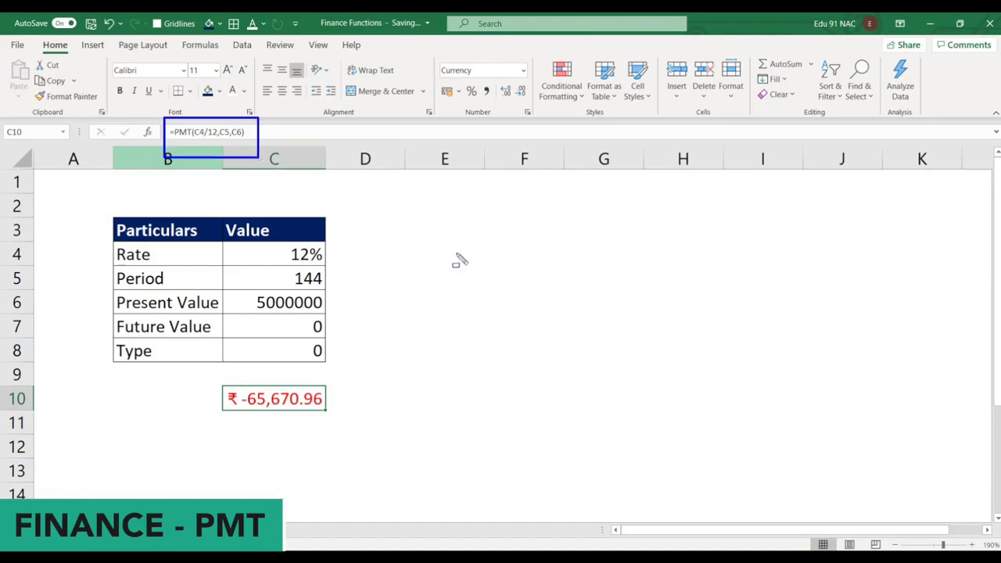
mouse_move(226, 315)
mouse_down()
mouse_move(332, 332)
mouse_move(332, 346)
mouse_up()
drag(225, 339, 330, 365)
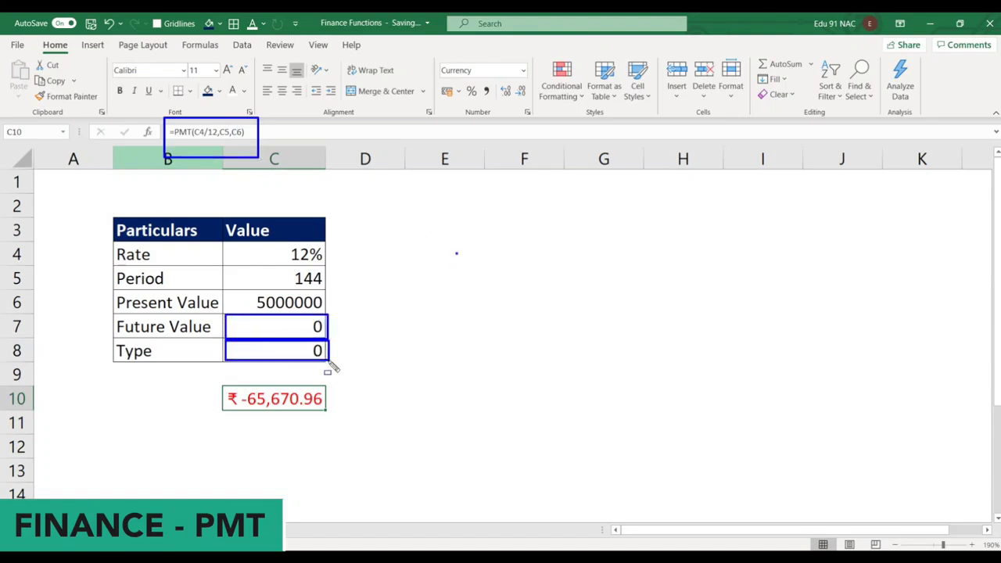
key(Escape)
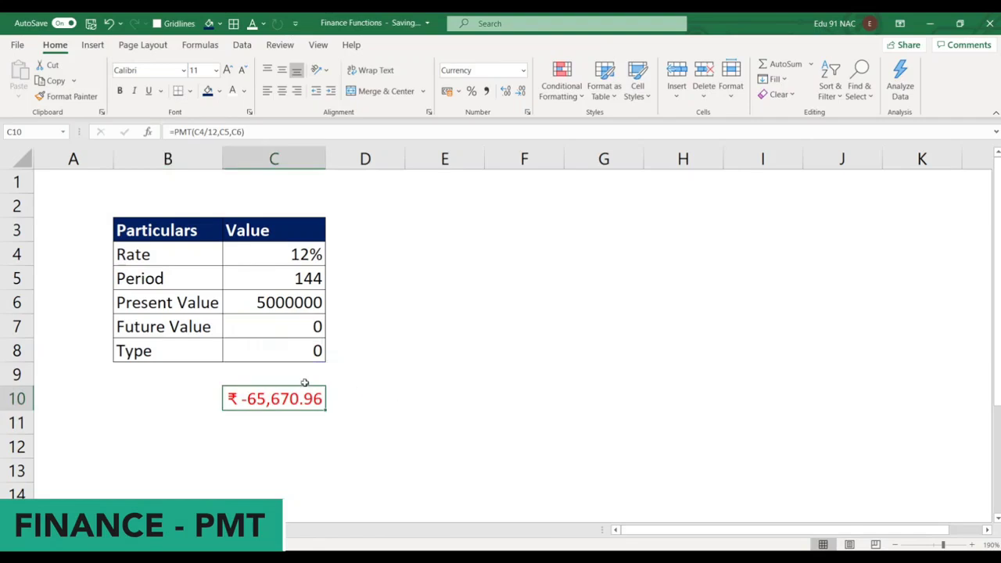
- Overwrite C10 with a new PMT formula using C4/12 as rate, C5 as number of periods and C6 as present value
text(=)
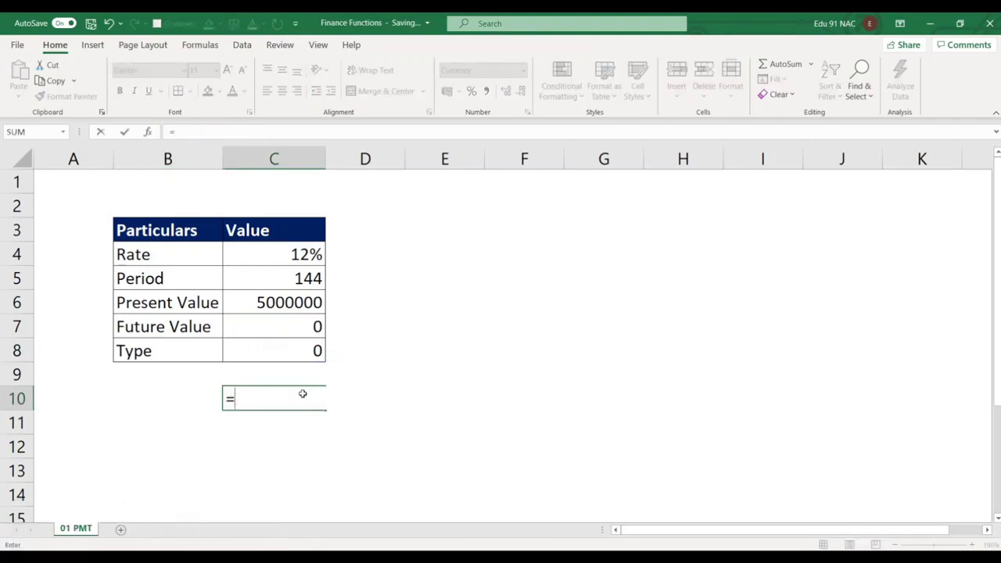
text(pmt)
key(BackSpace)
key(BackSpace)
text(m)
key(Tab)
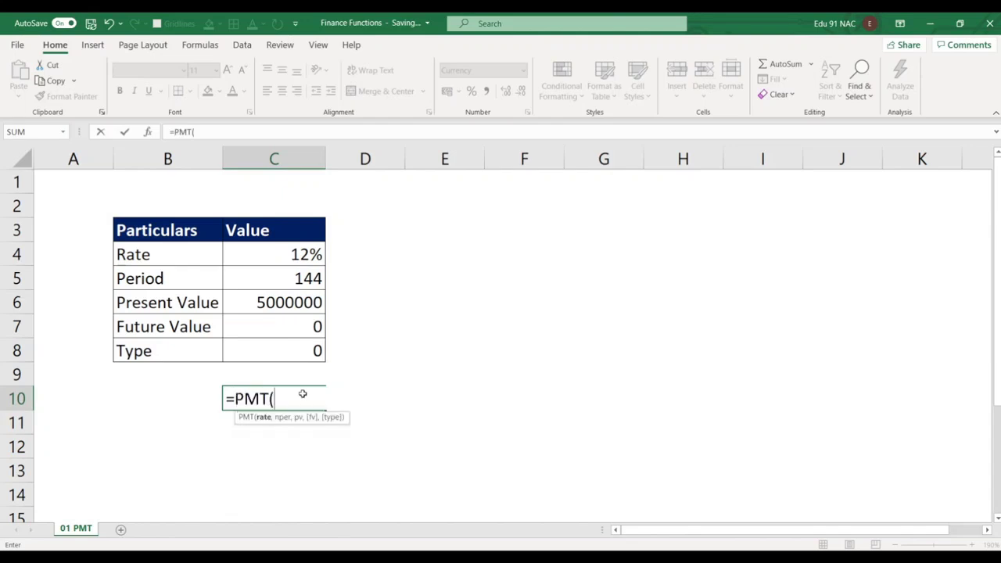
click(300, 252)
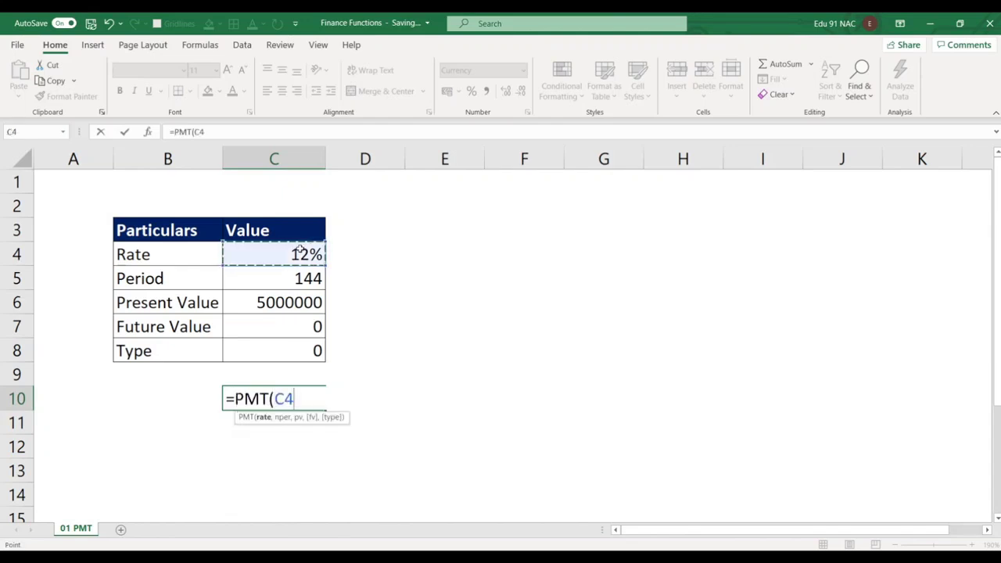
text(/12)
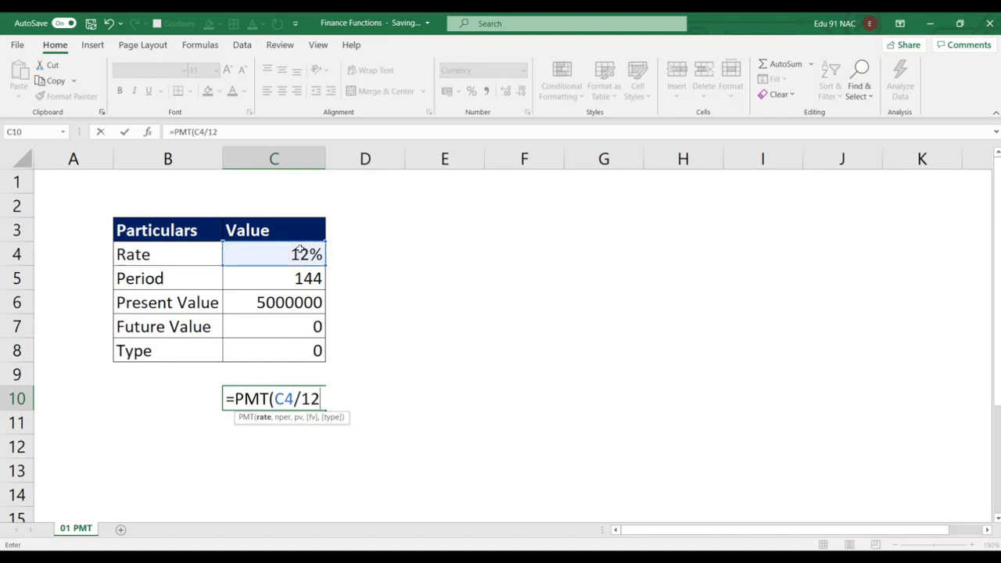
text(,)
click(300, 280)
text(,)
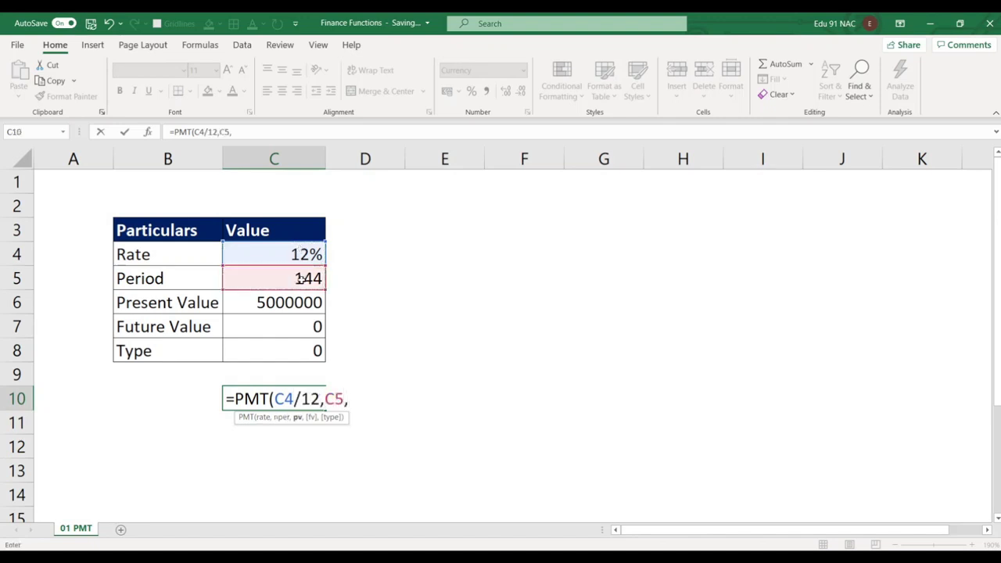
click(294, 303)
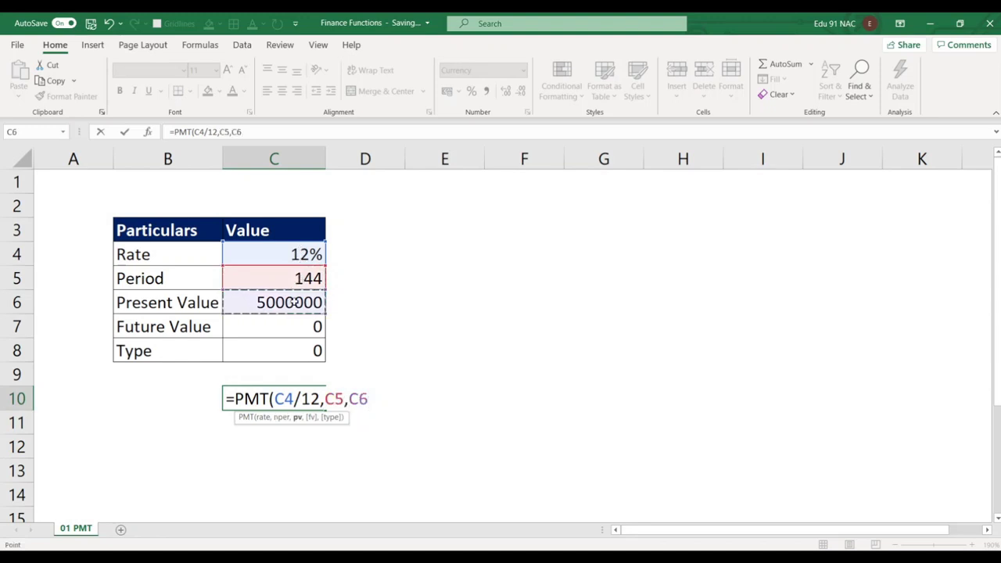
- Complete the PMT formula in C10 with C7 as future value and C8 as type, giving =PMT(C4/12,C5,C6,C7,C8)
text(,)
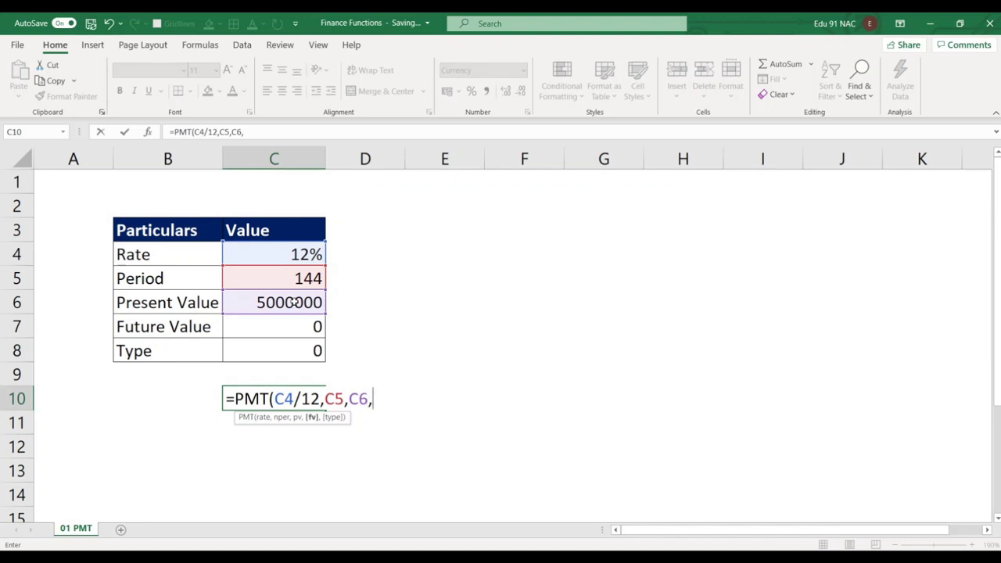
click(291, 327)
text(,)
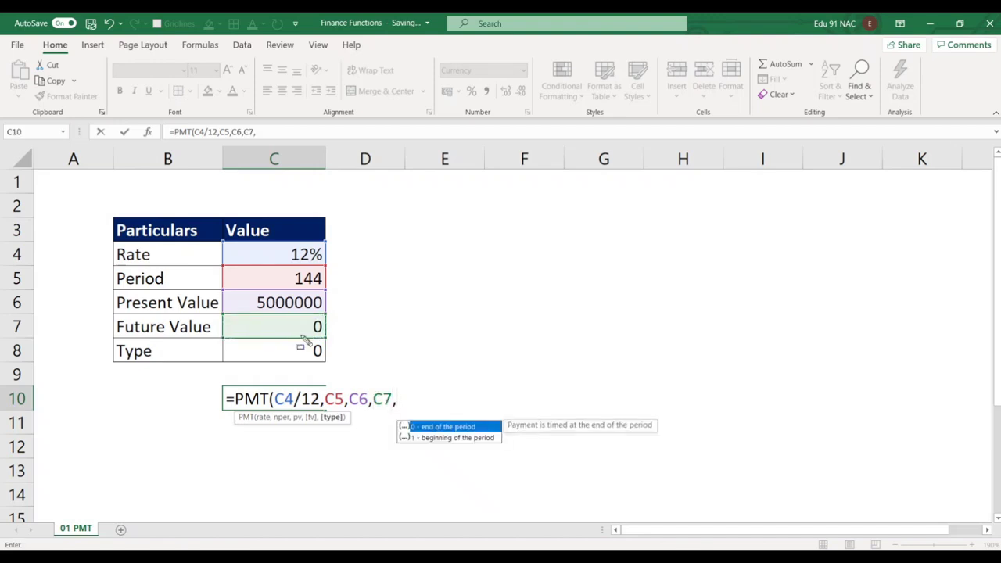
mouse_move(386, 405)
mouse_down()
mouse_move(438, 449)
mouse_move(537, 469)
mouse_up()
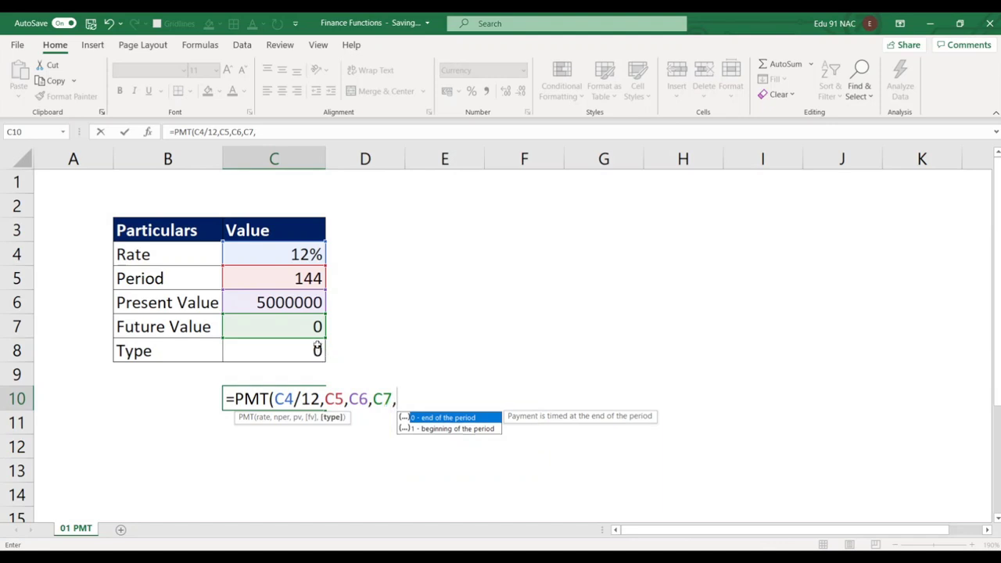
click(316, 353)
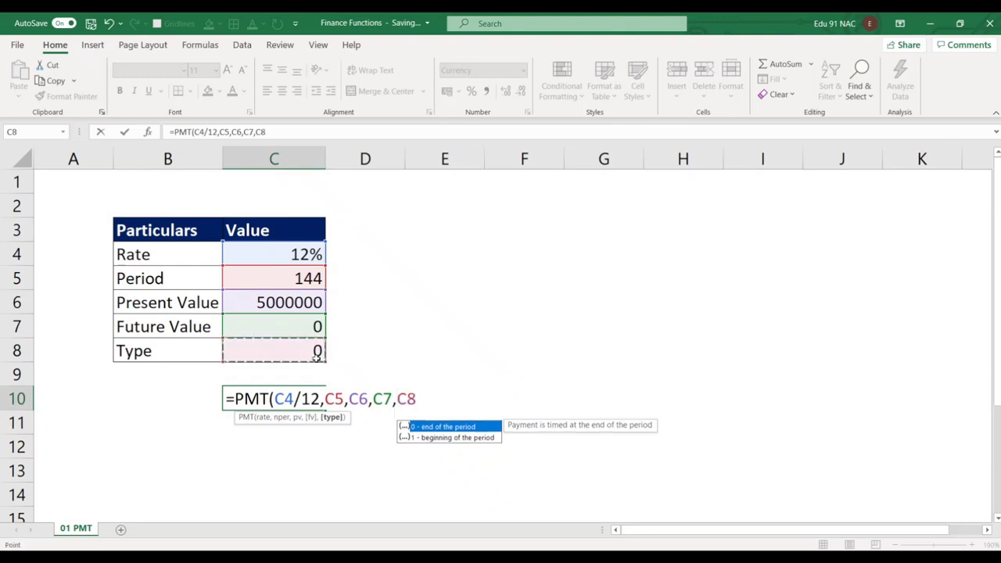
text())
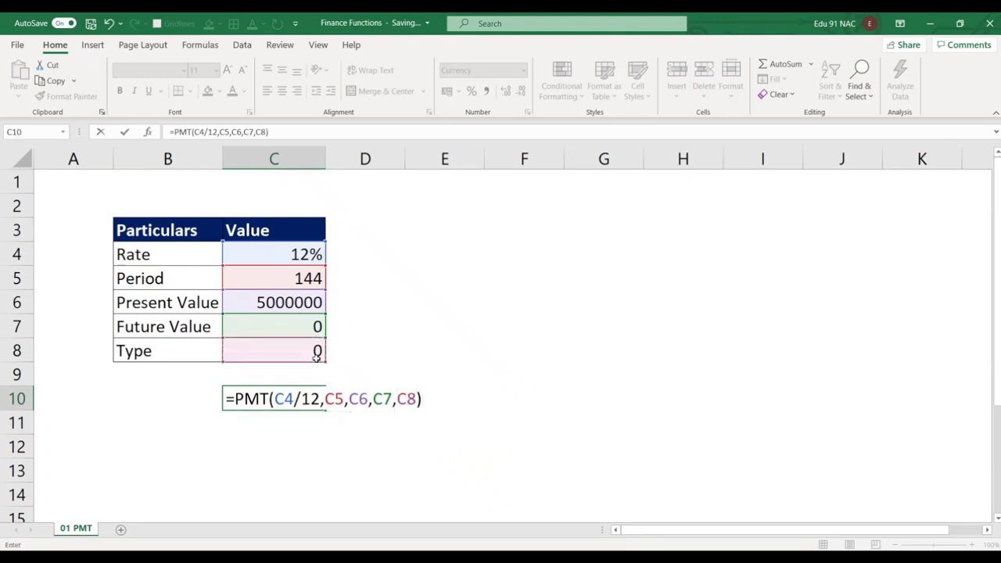
key(Return)
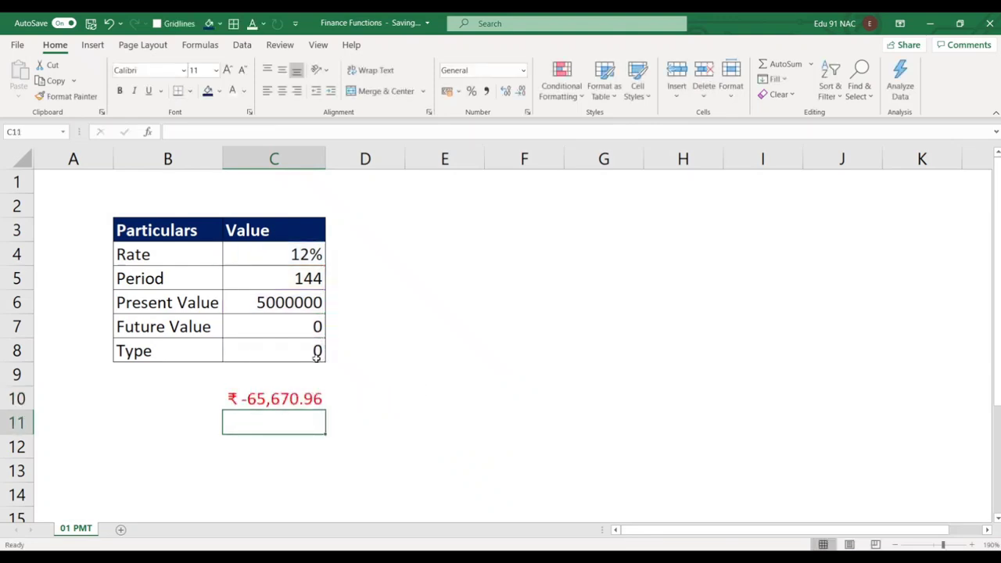
- Set the Type value in C8 to 1 to compare its effect on the PMT payment in C10
click(300, 400)
click(316, 351)
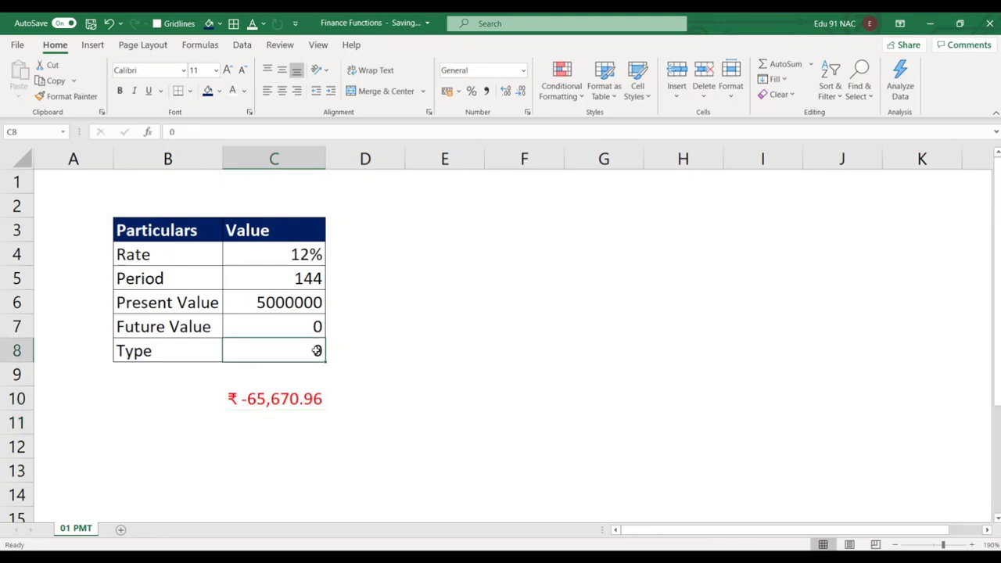
text(1)
key(Return)
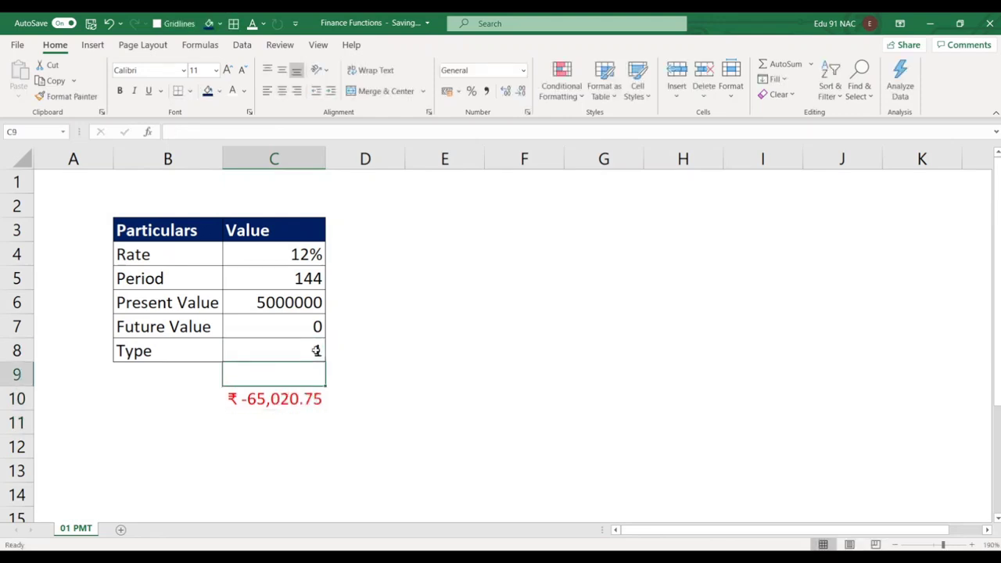
- Return the Type value in C8 to 0 and compare the payment in C10
click(316, 352)
text(0)
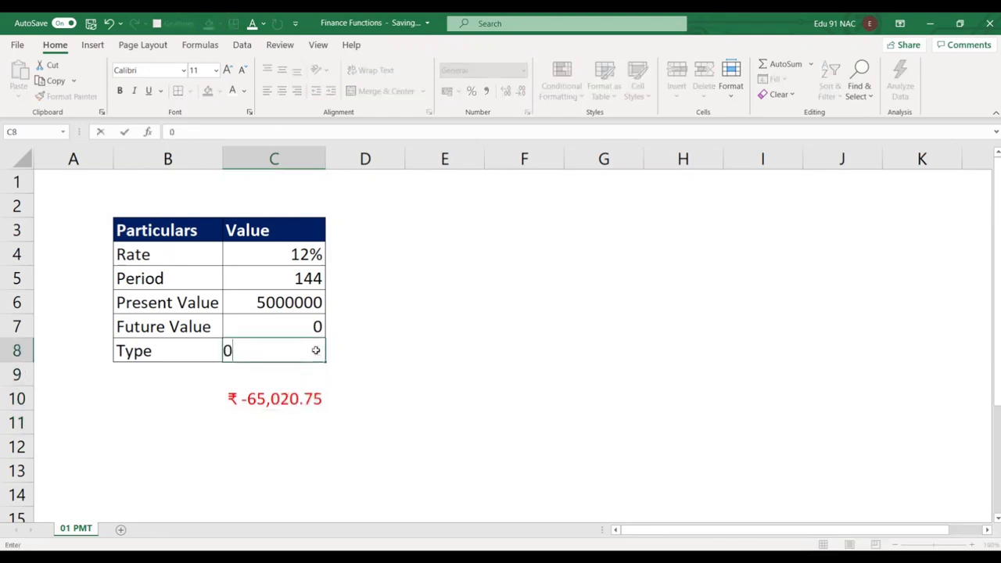
key(Return)
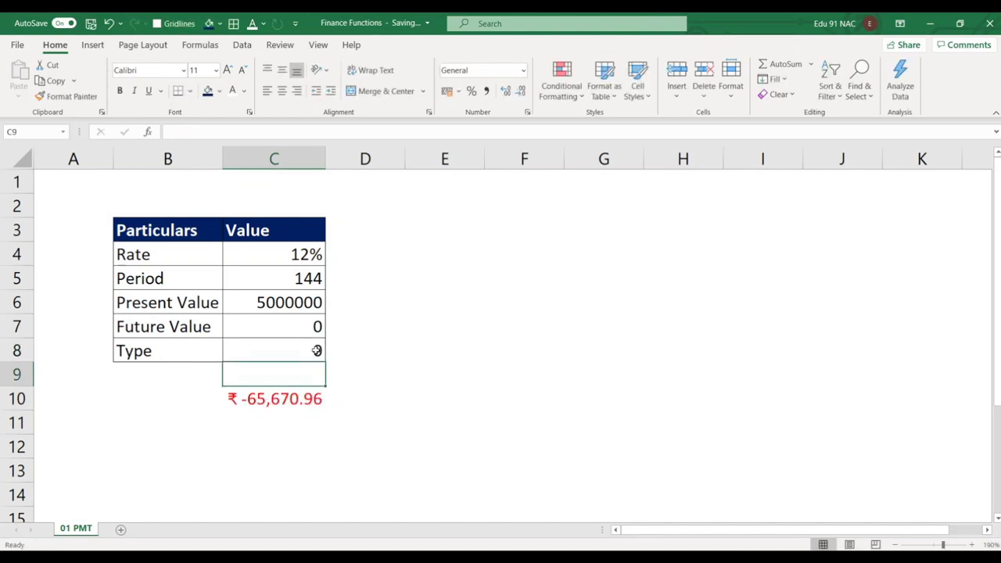
- Change the Type value in C8 to 1 again so the PMT formula uses beginning-of-period payments
click(315, 351)
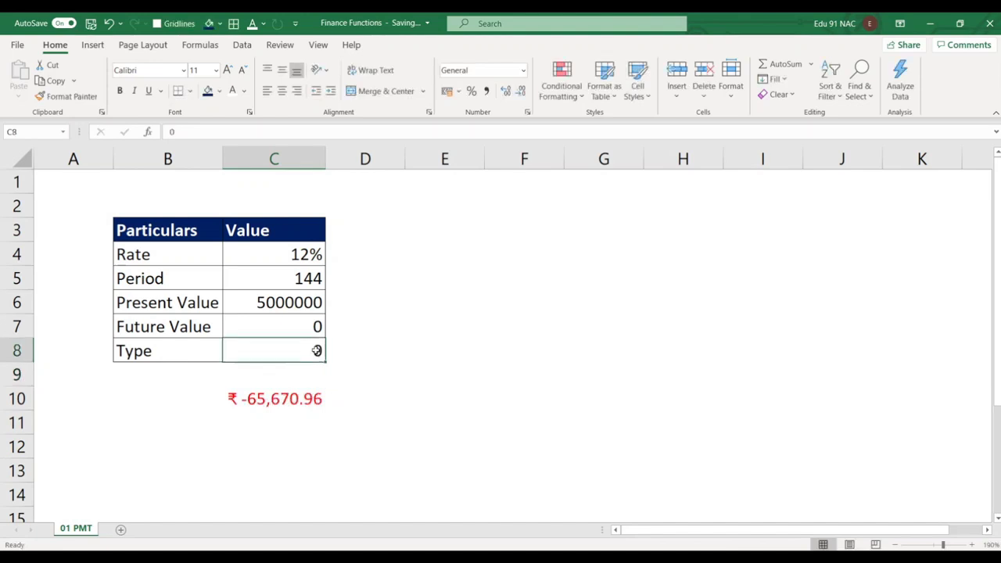
text(1)
key(Return)
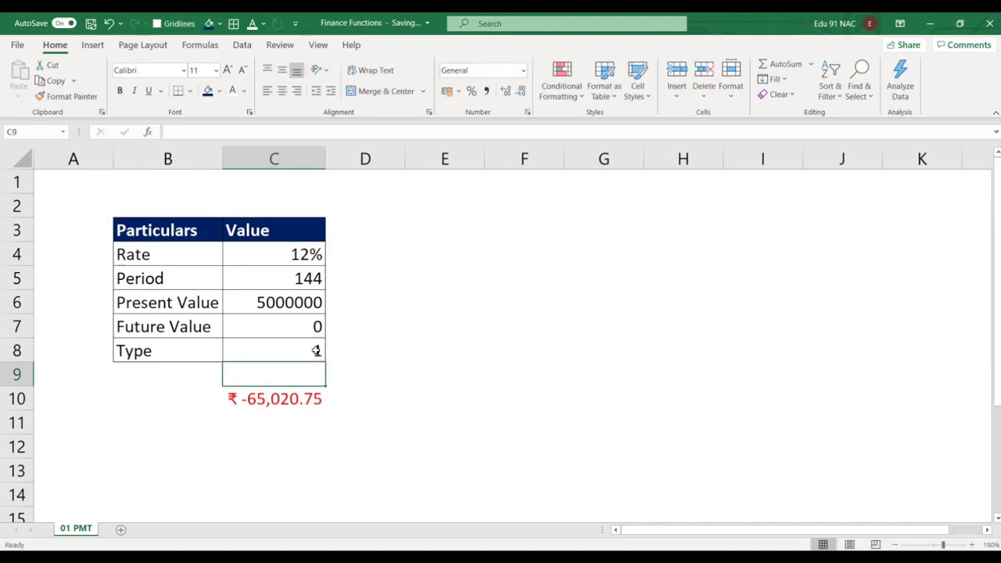
click(374, 352)
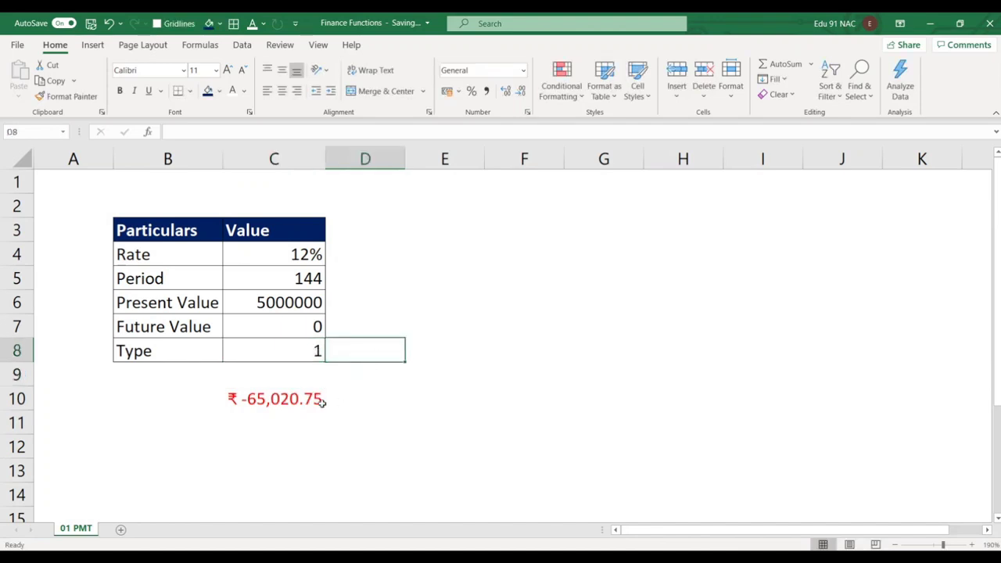
click(361, 297)
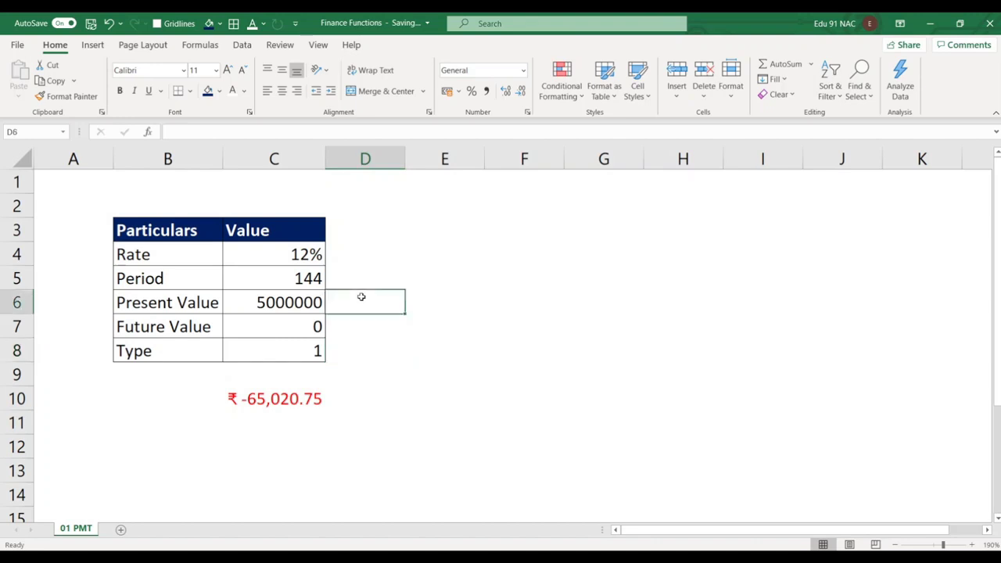
drag(172, 255, 305, 399)
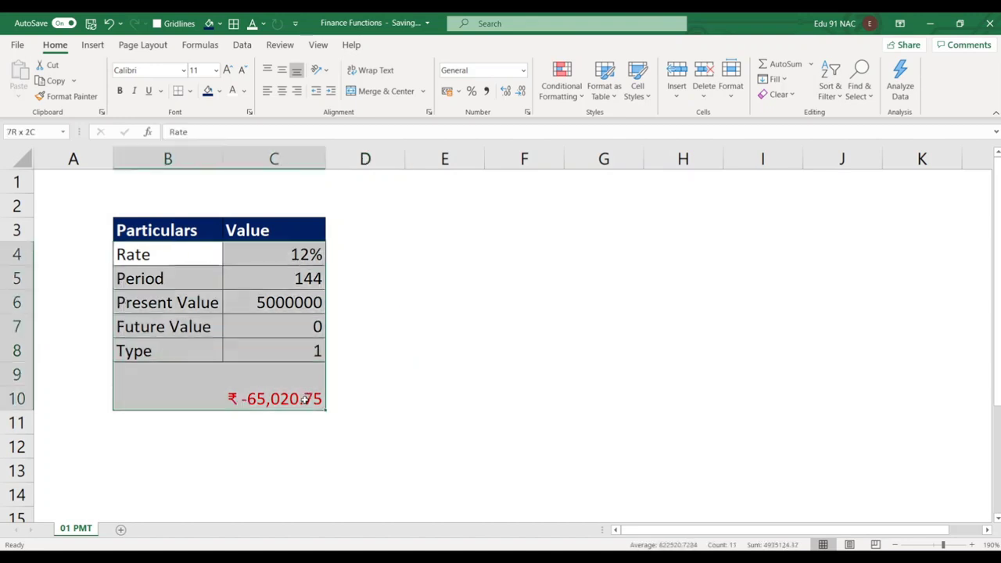
click(360, 368)
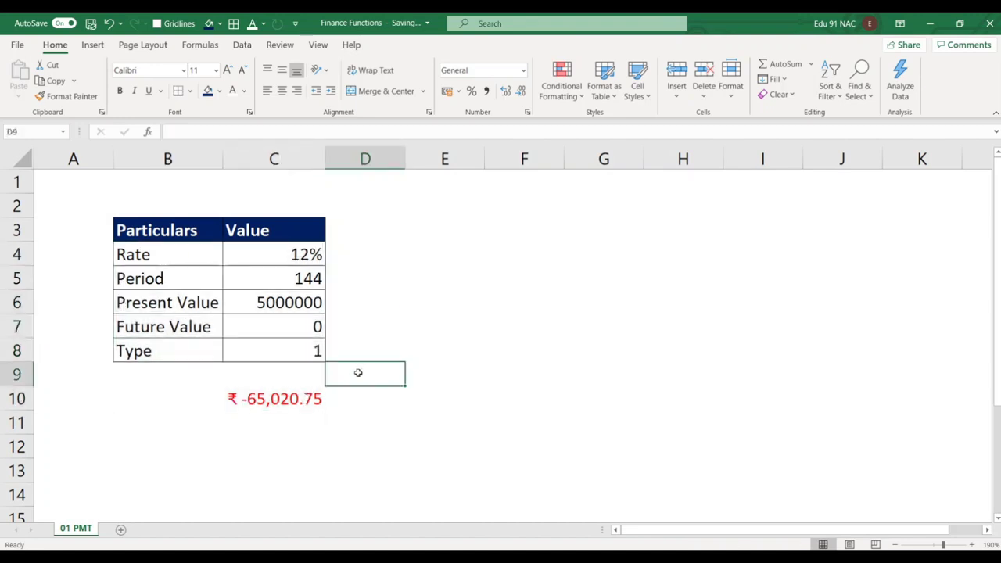